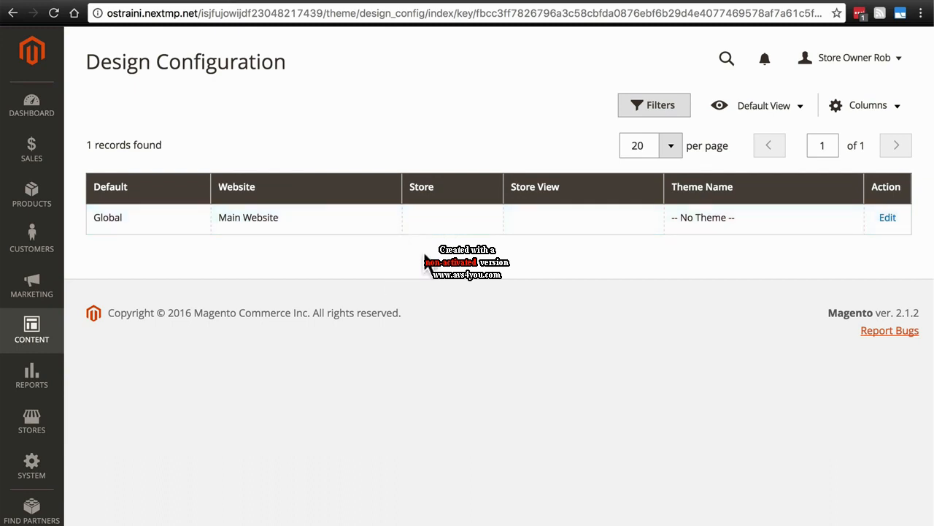
Open the Main Website design configuration for editing and expand its HTML Head settings.
click(887, 219)
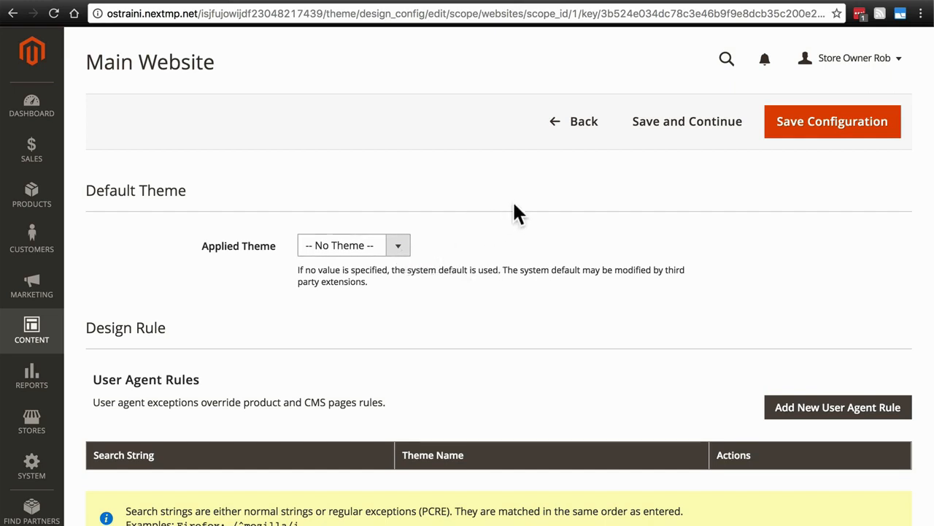
scroll(514, 205, down, 10)
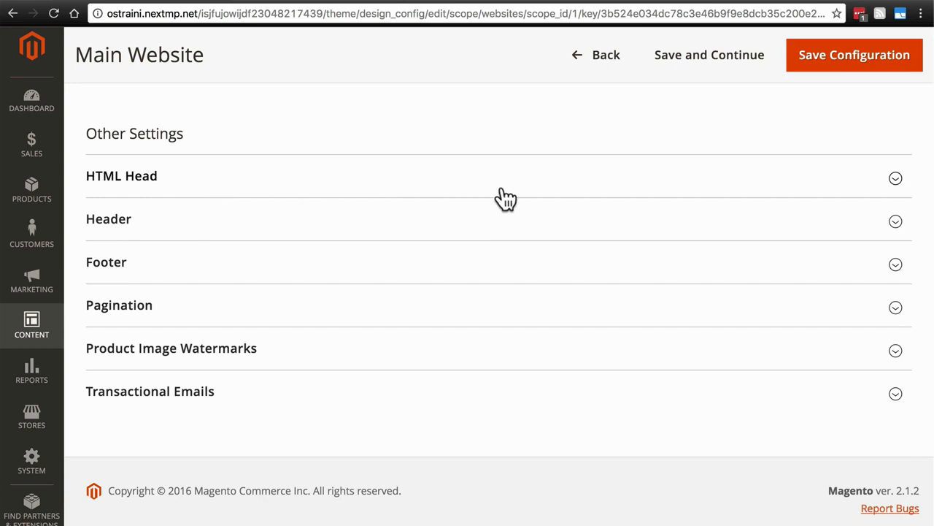
click(328, 188)
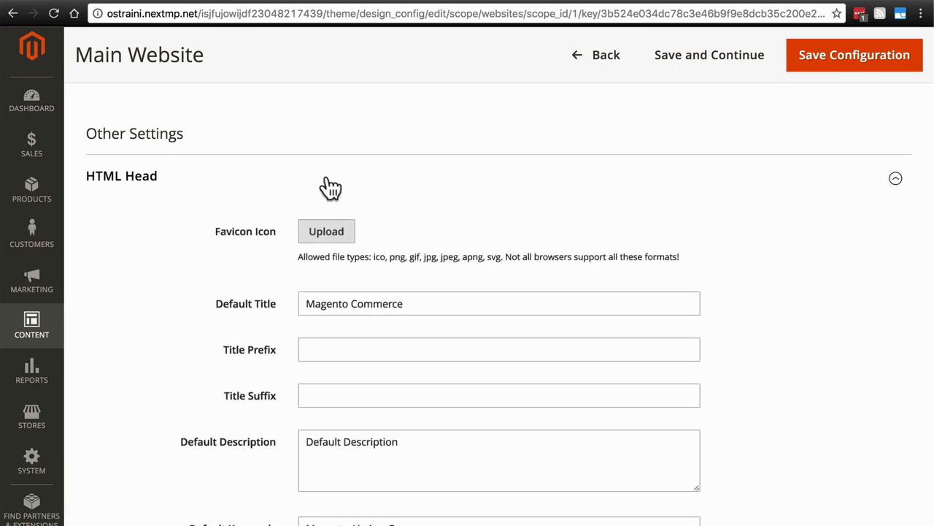
scroll(180, 252, down, 3)
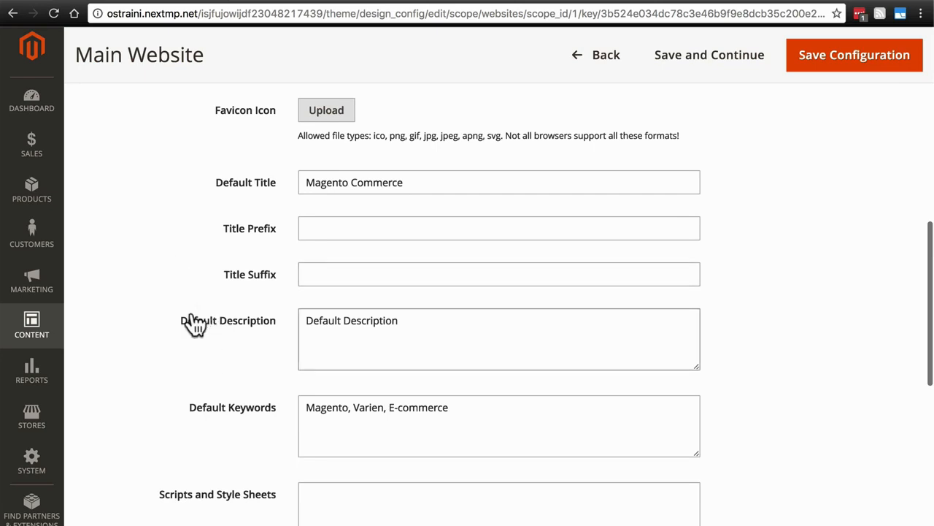
scroll(192, 325, up, 2)
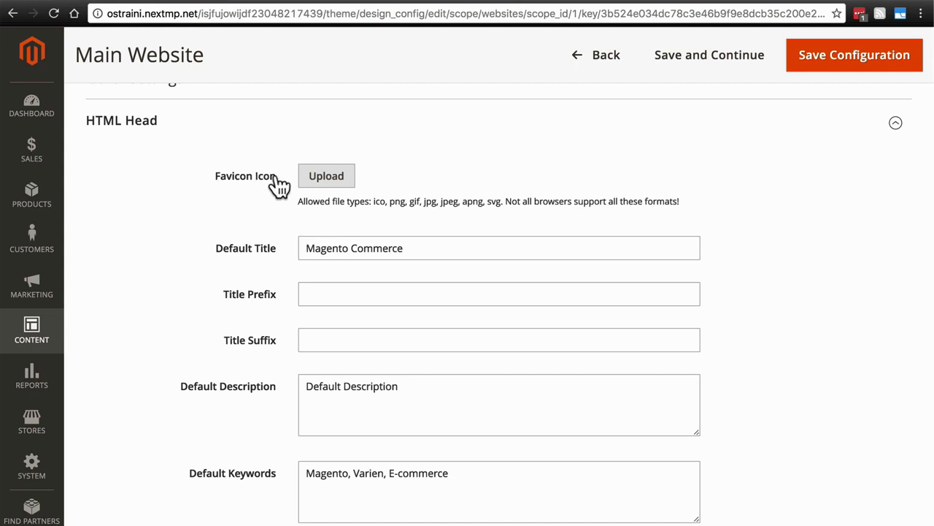
Upload favicon.ico from the Desktop folder as the site's favicon icon.
click(322, 175)
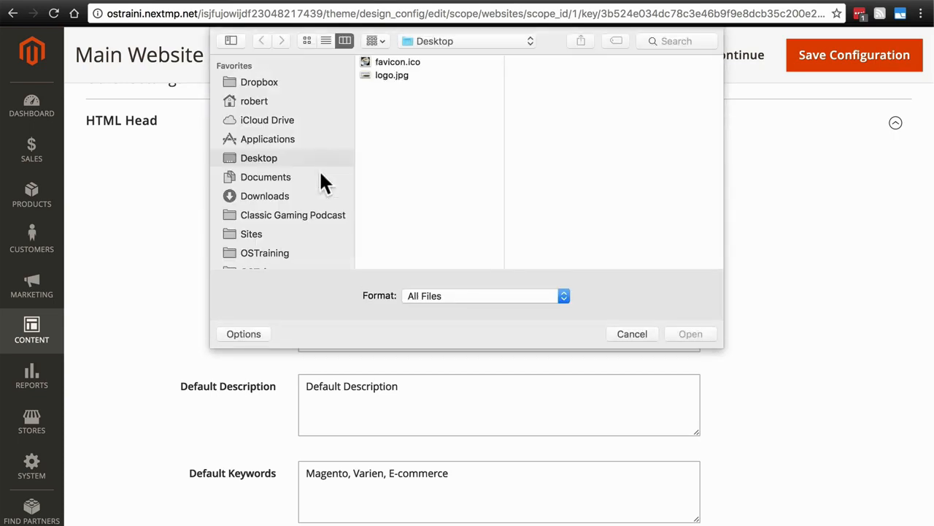
click(401, 63)
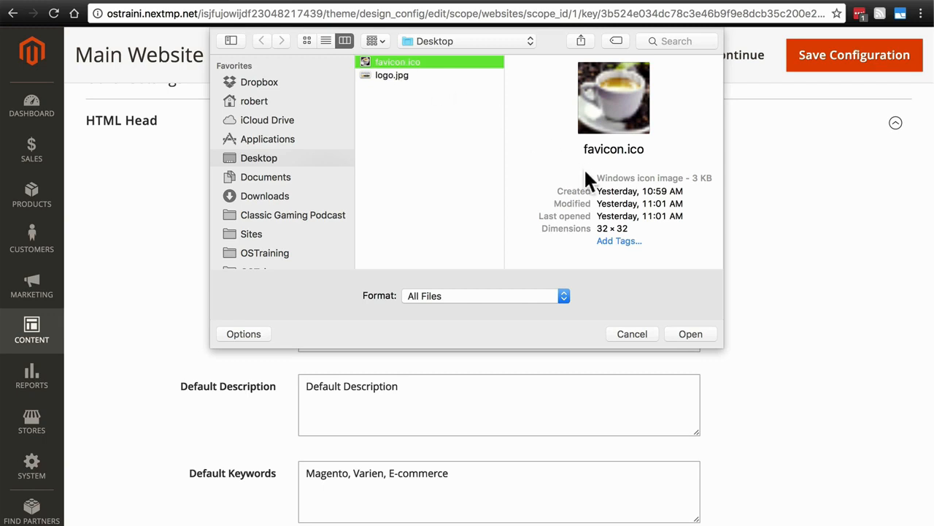
key(Return)
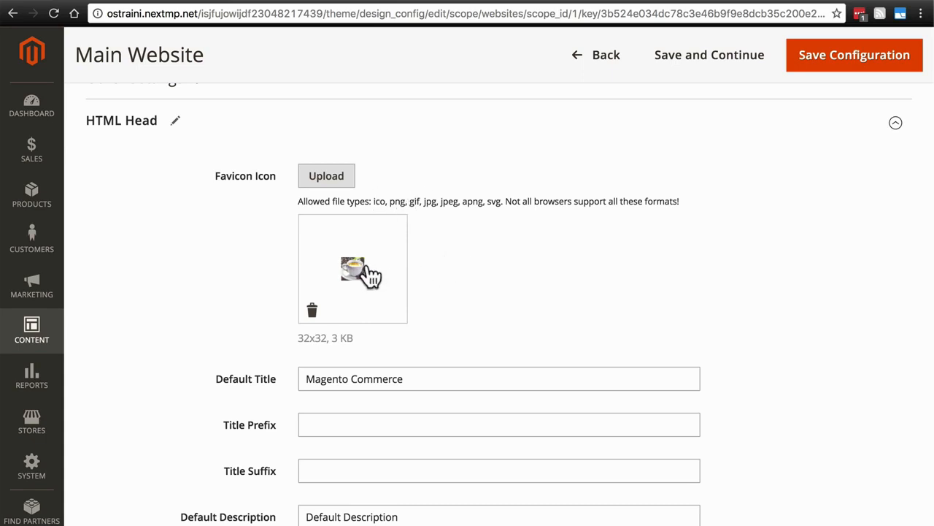
Set the default page title to "Coffee Bean Central".
scroll(456, 212, down, 3)
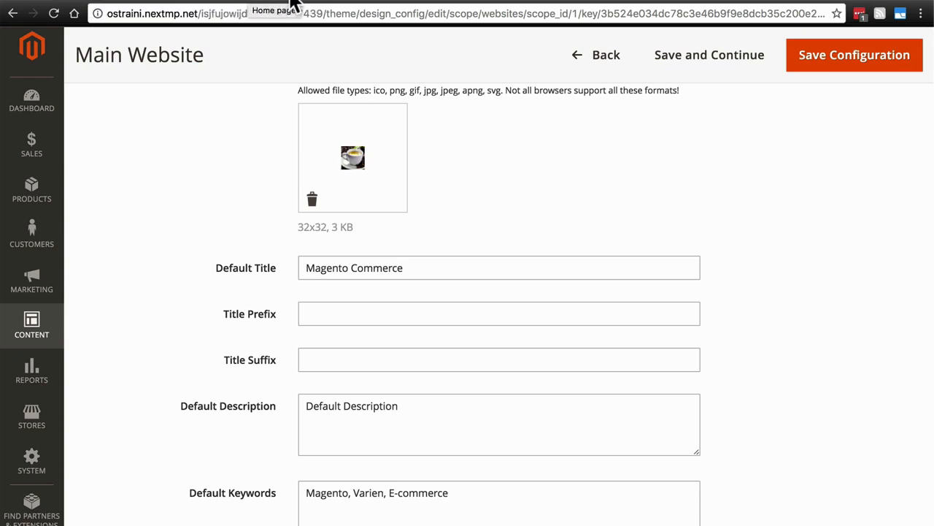
triple_click(309, 266)
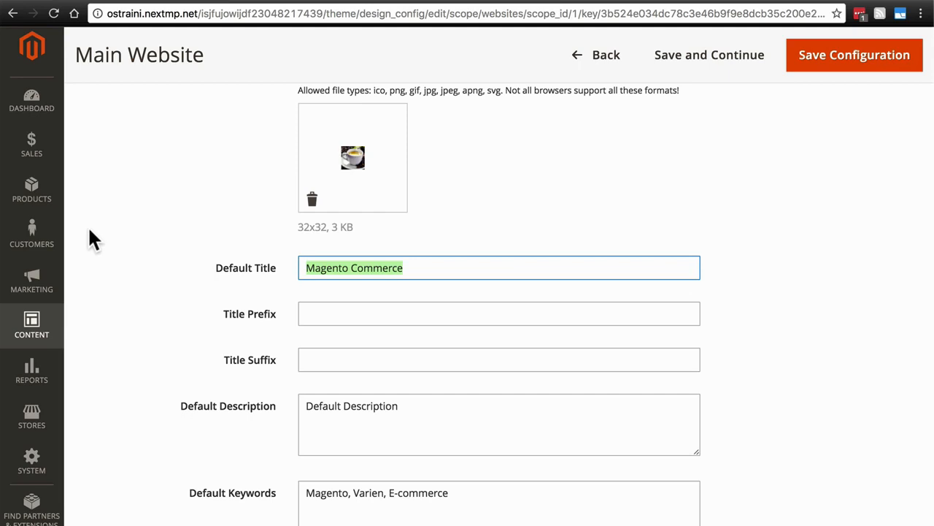
text(Coffe)
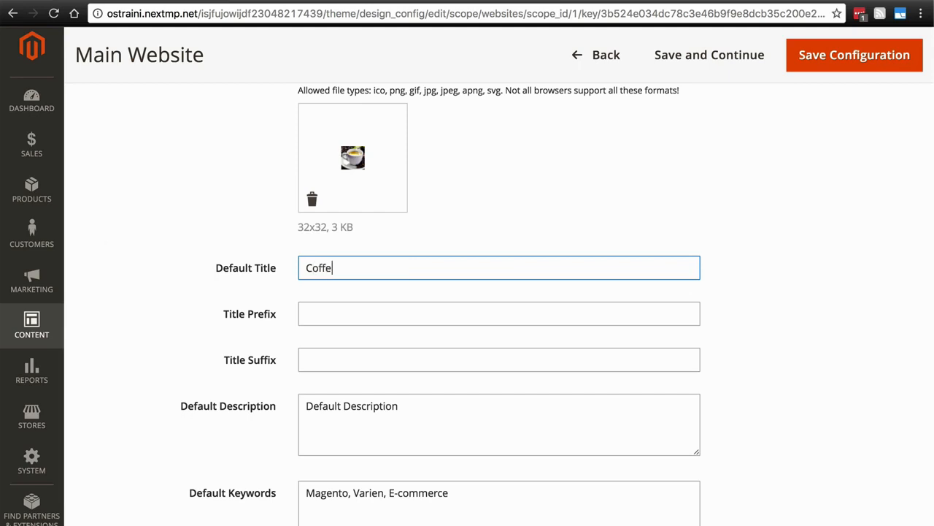
text(e Bean Central)
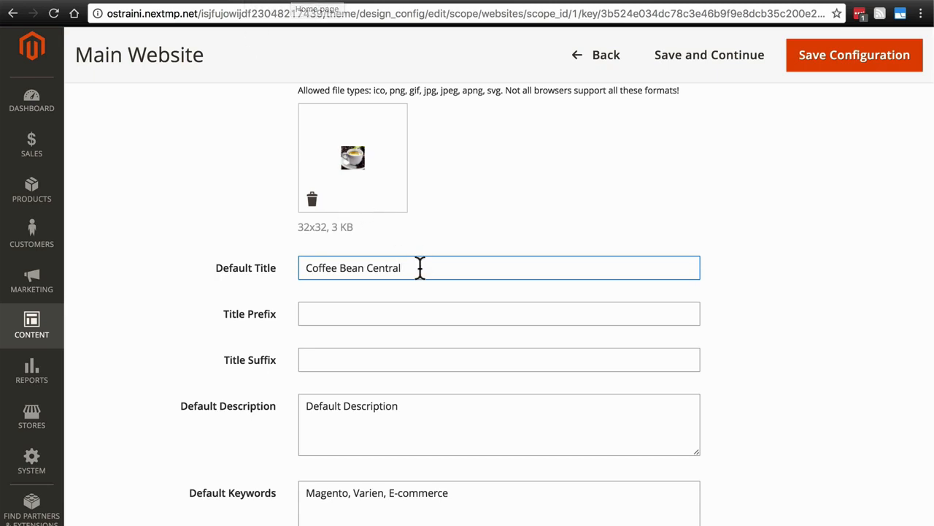
click(330, 316)
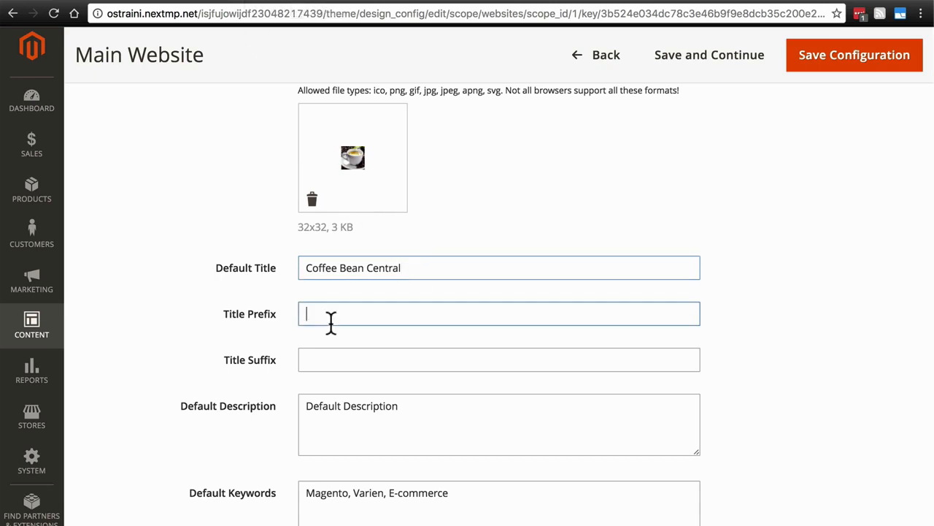
click(316, 359)
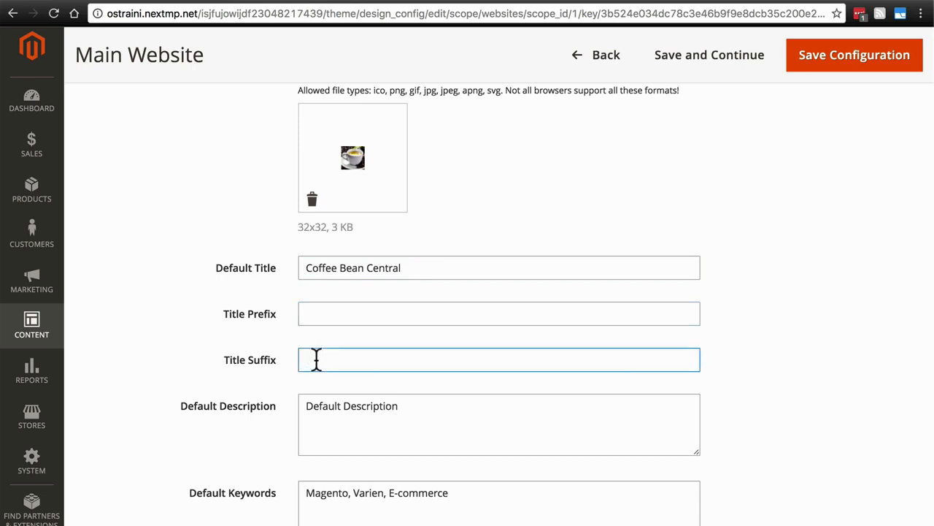
click(318, 313)
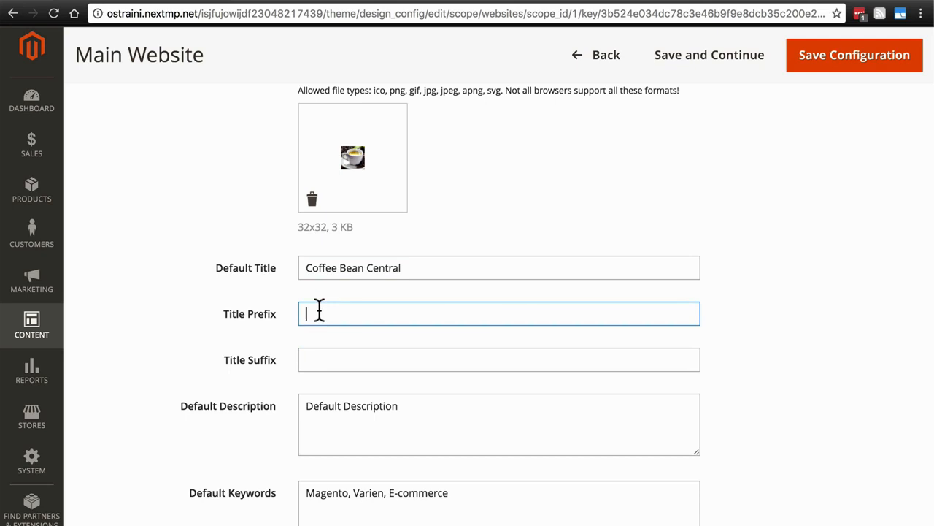
click(313, 357)
click(210, 314)
click(306, 360)
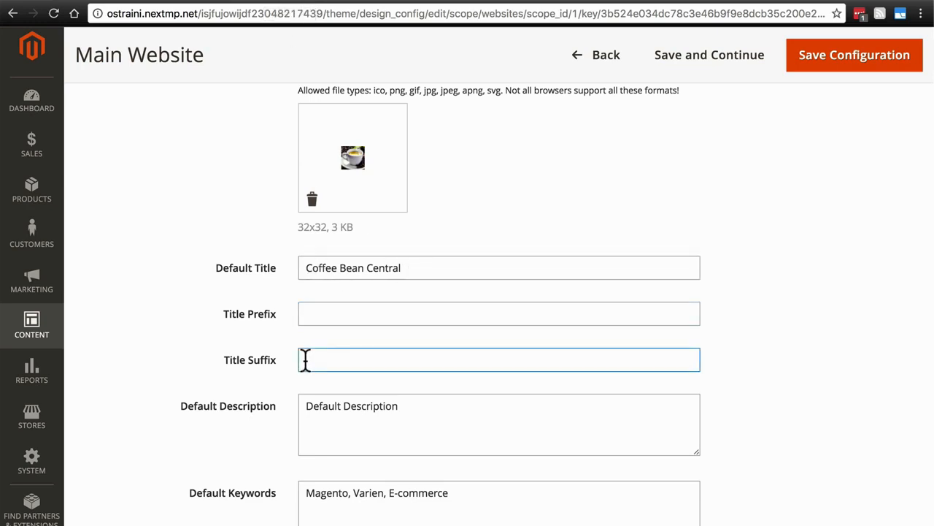
click(322, 316)
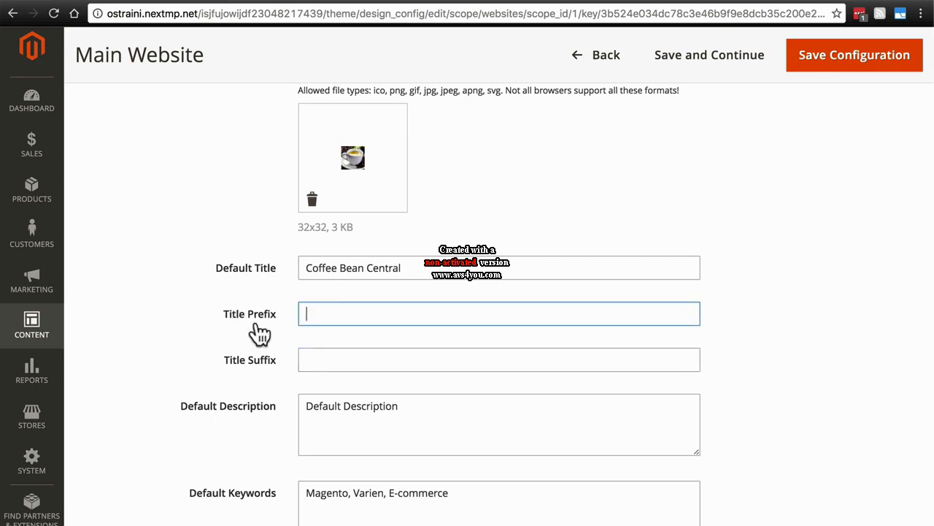
Set the title suffix to "| Coffee Bean Central".
click(326, 360)
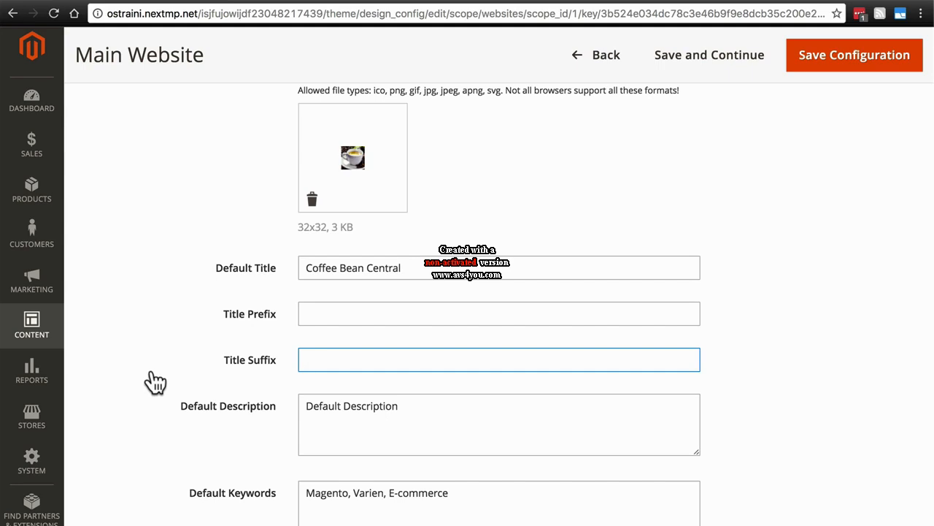
text(-)
key(BackSpace)
text(| Coff)
key(BackSpace)
key(BackSpace)
text(fe)
key(BackSpace)
text(fee Bean Central)
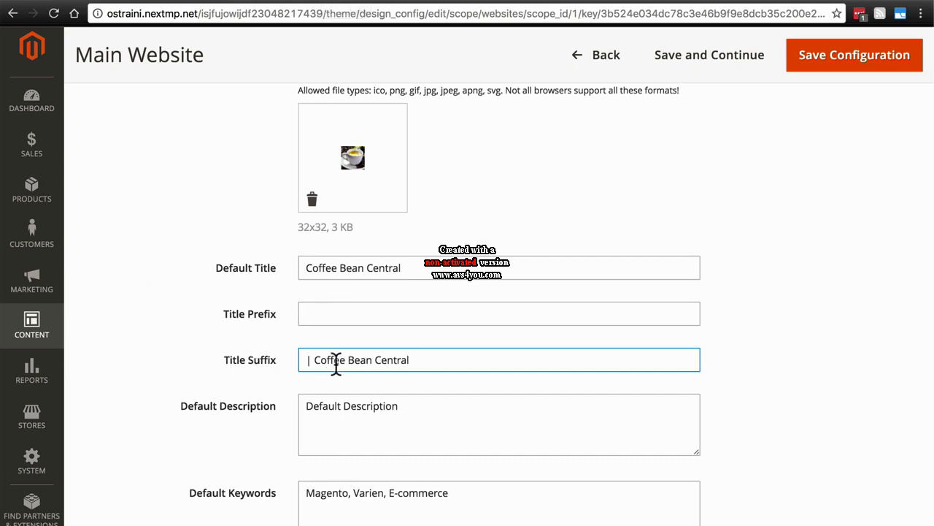
Set the title prefix to "Coffee Bean Central |".
click(326, 315)
text(Coffee )
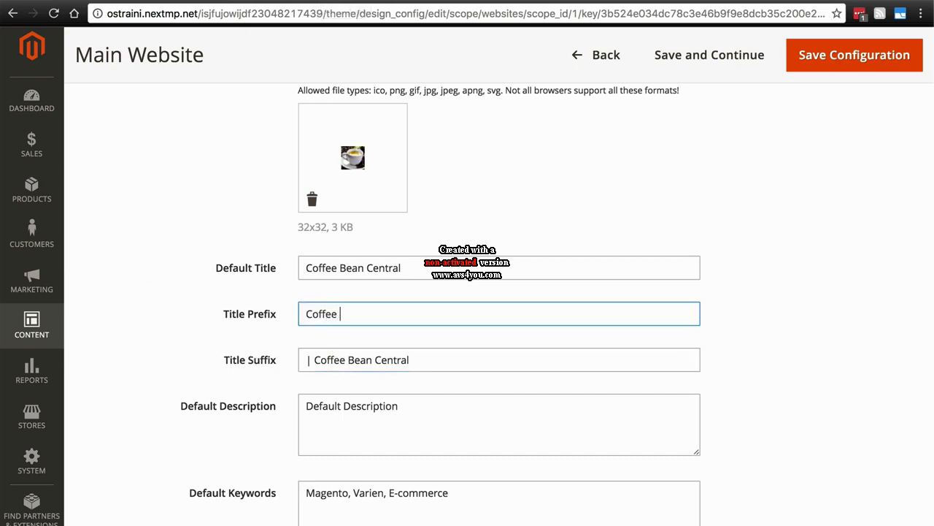
text(Bean Central |)
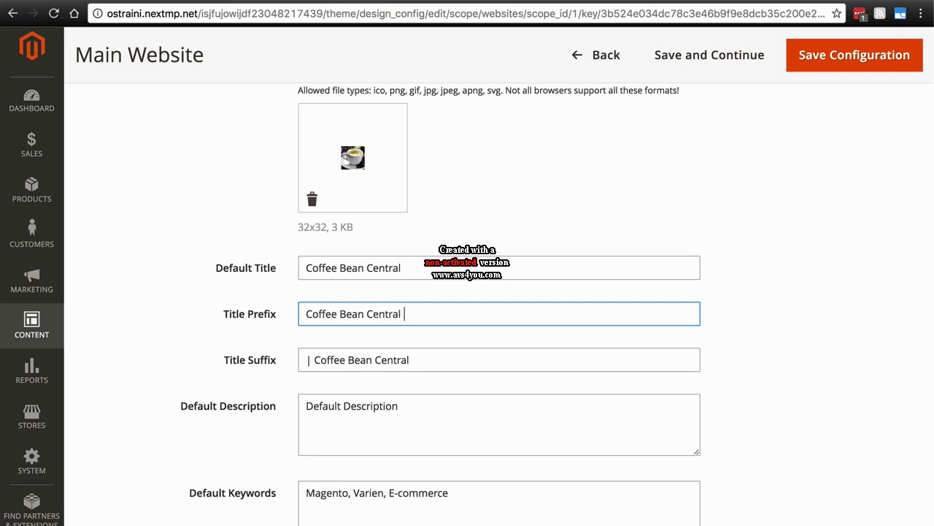
Add a leading space before the vertical bar in the title suffix.
click(304, 363)
key(Left)
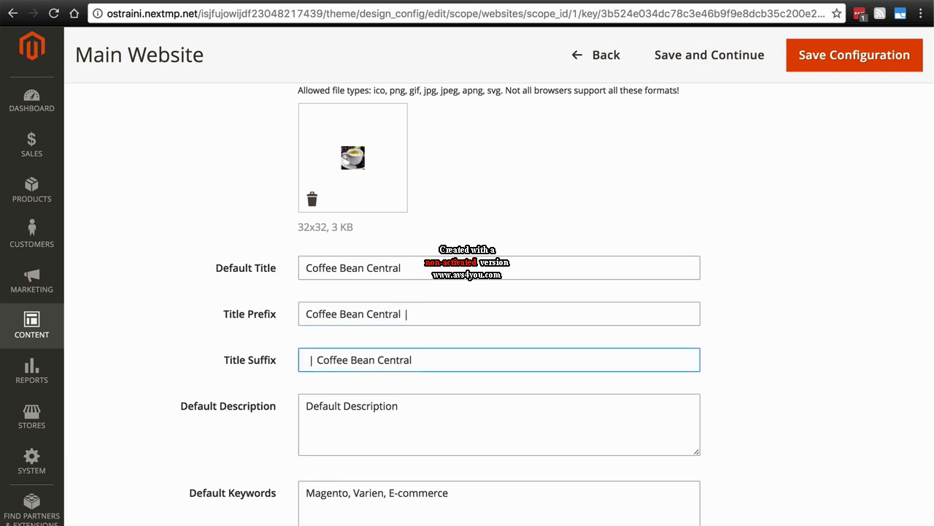
key(Left)
key(Right)
key(Left)
Remove all the text from the title prefix.
drag(428, 309, 277, 312)
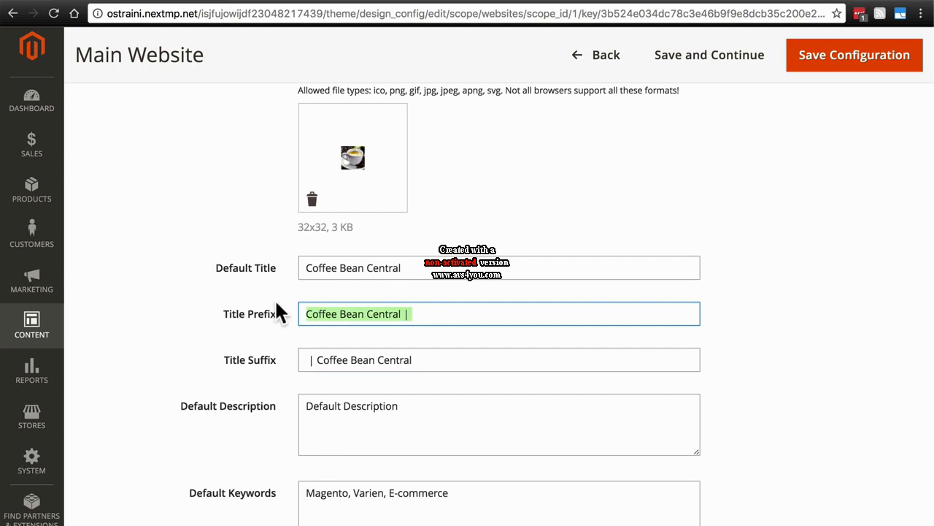
key(BackSpace)
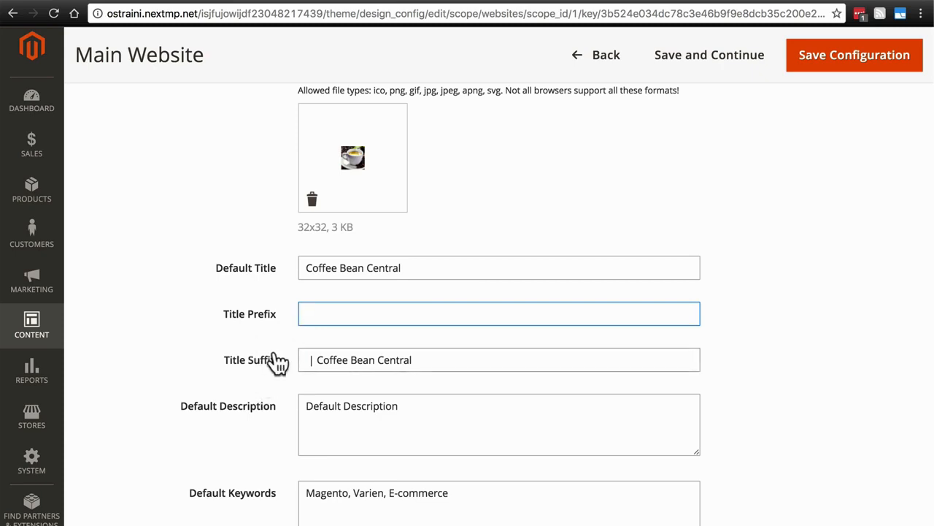
click(301, 360)
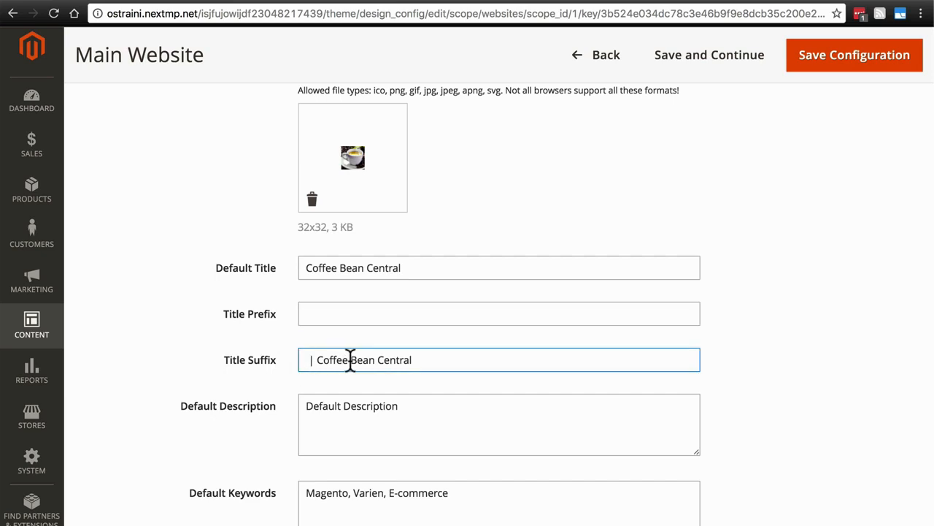
click(308, 312)
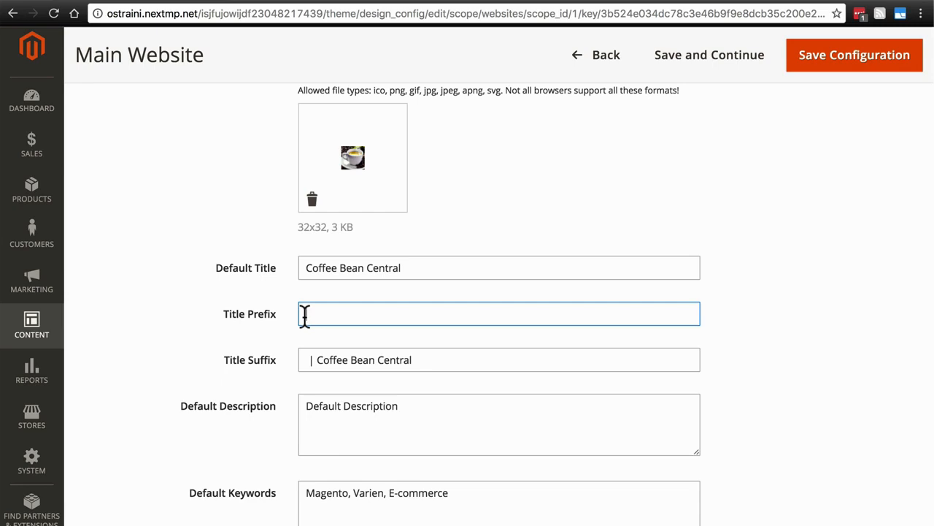
click(305, 359)
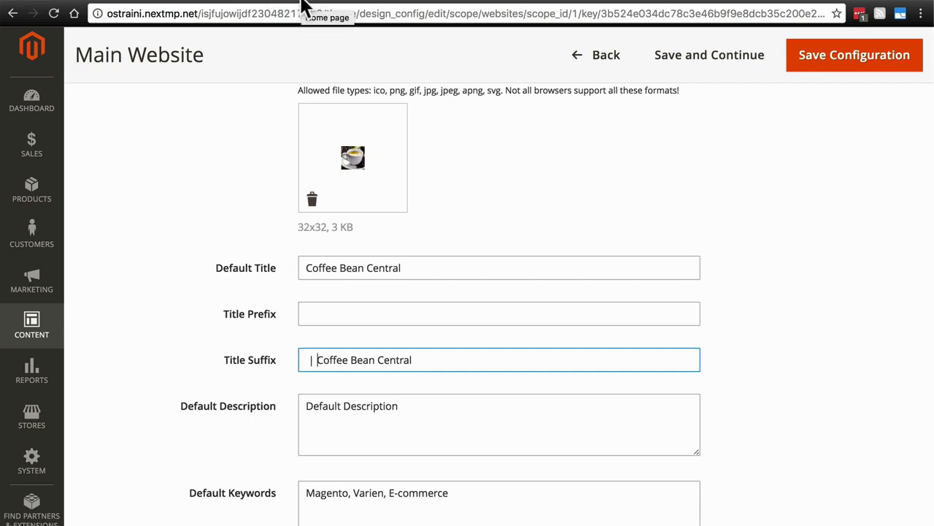
Replace the default description with "Coffee Bean Central is the greatest source for coffee beans on the web.".
drag(414, 413, 295, 407)
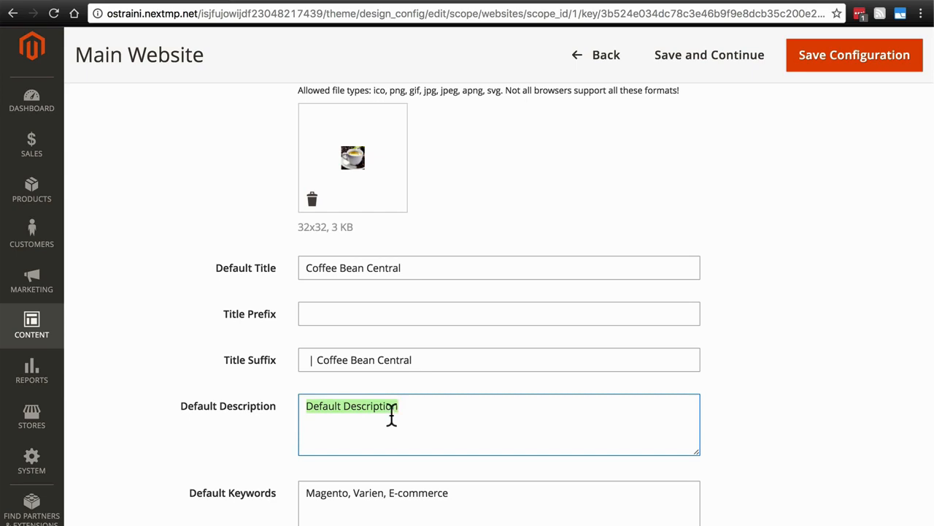
text(C)
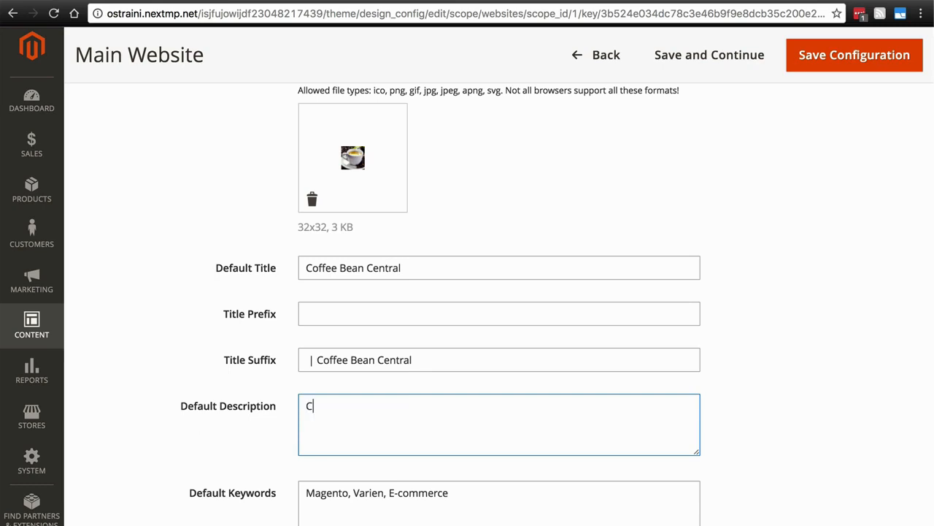
text(offee Bean Central )
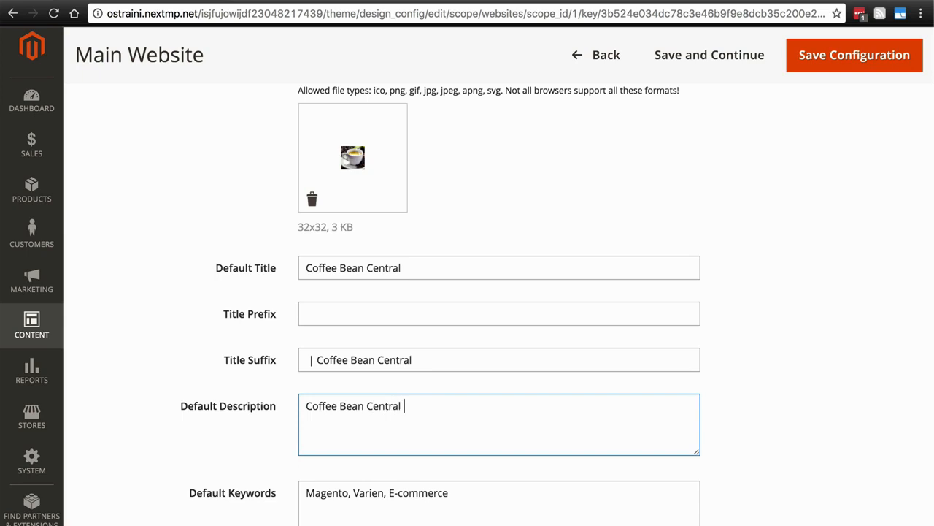
text(is the greatest s)
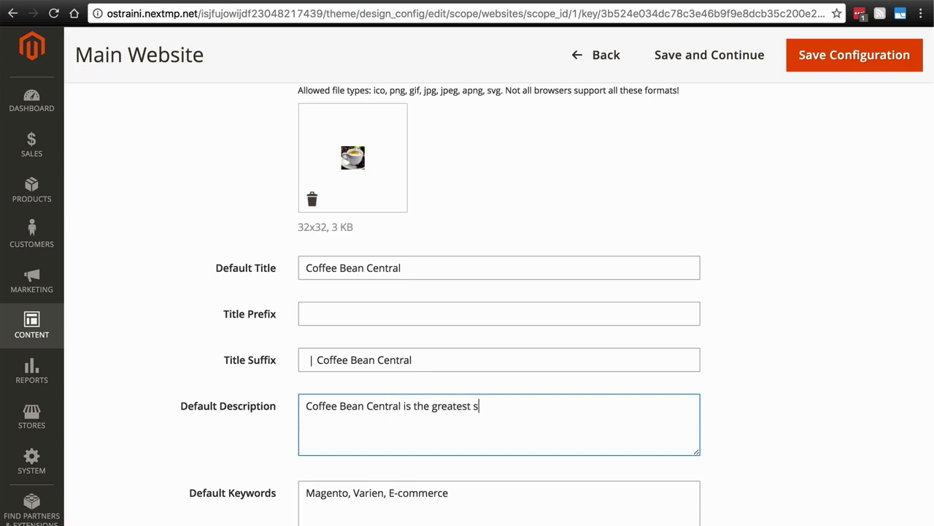
text(ource for coffee beans on the web.)
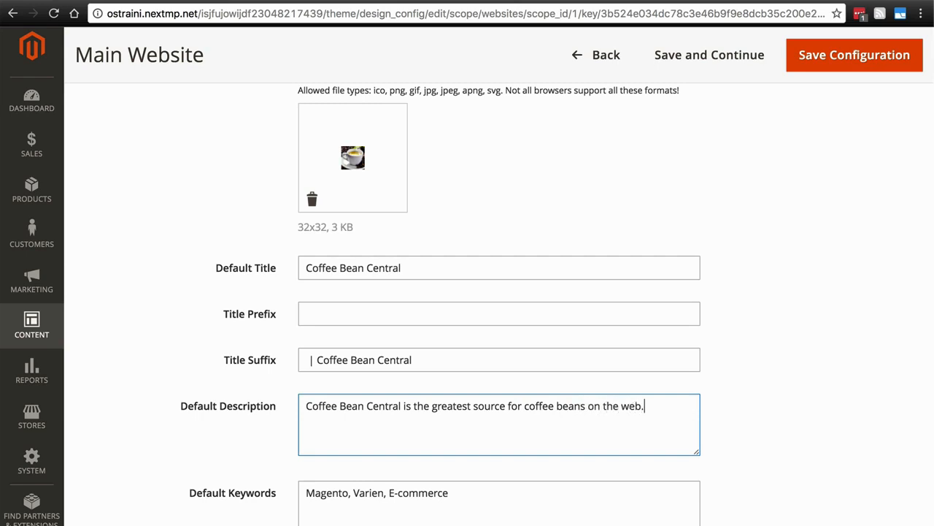
Replace the default keywords with "coffee, coffee beans, arabica, ecommerce".
scroll(454, 319, down, 3)
click(454, 319)
drag(426, 319, 303, 311)
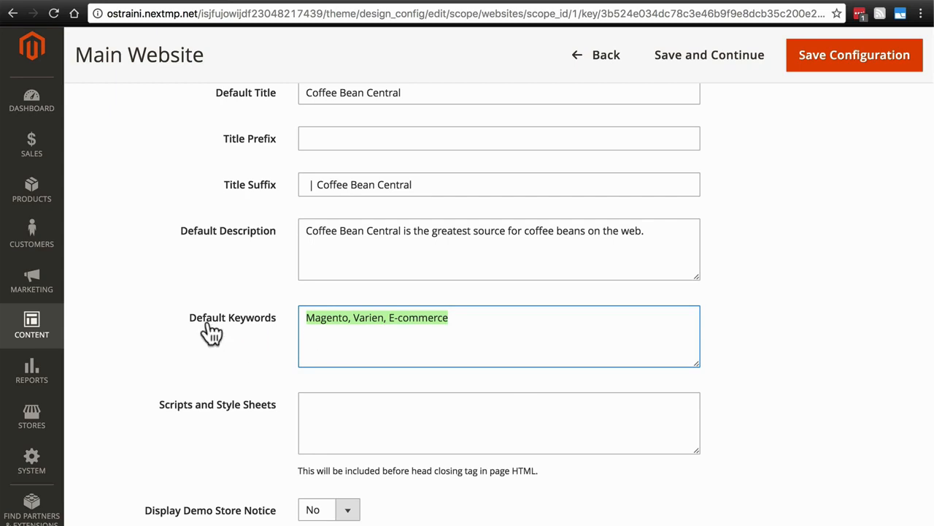
text(coffee, c)
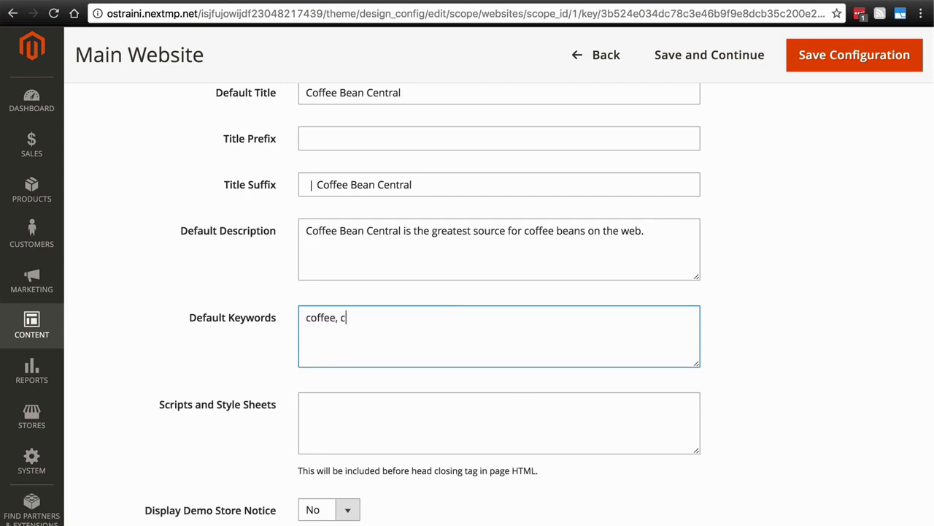
text(offee beans, arabica, eco)
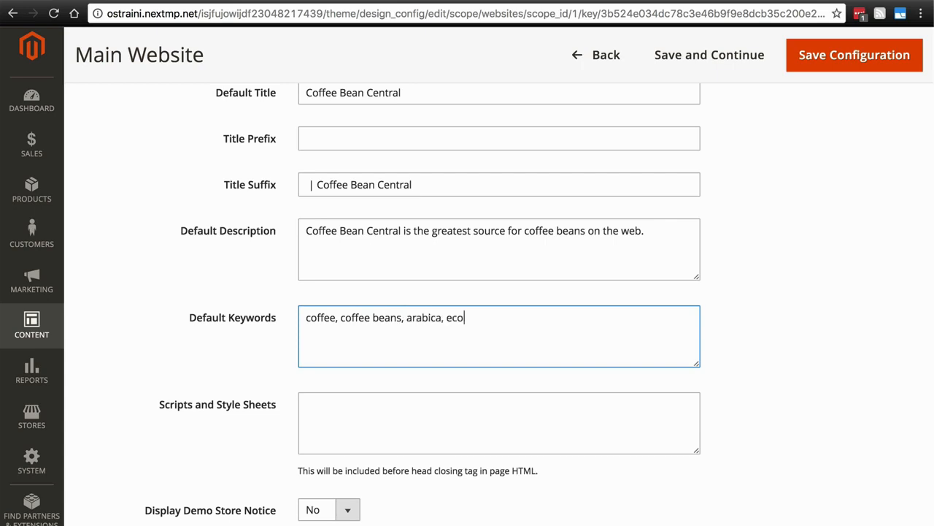
text(mmerce)
Review the Scripts and Style Sheets field and the Display Demo Store Notice options, leaving the notice at No.
scroll(327, 300, down, 3)
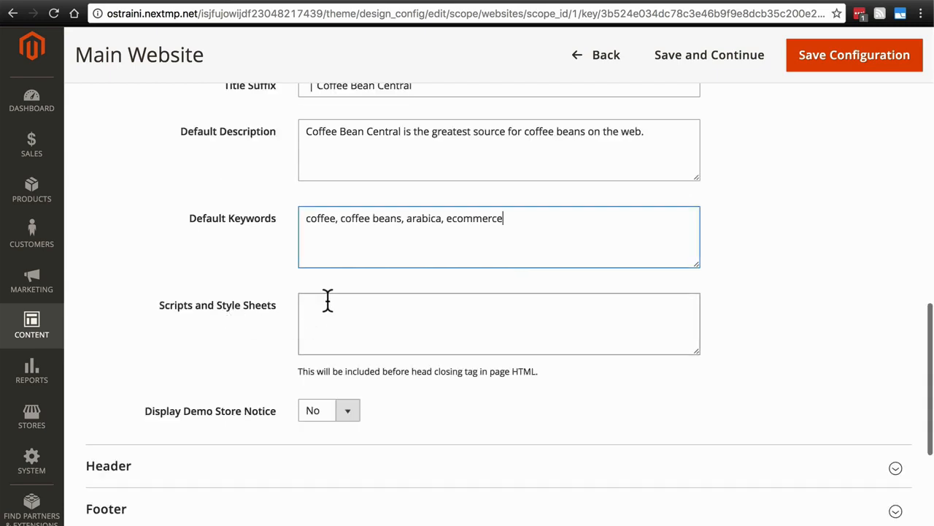
click(326, 309)
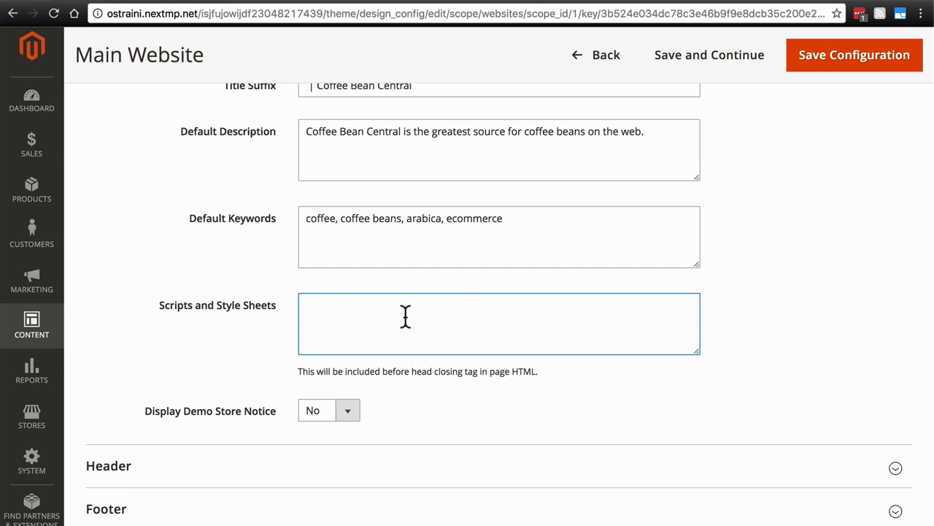
click(282, 341)
click(236, 336)
scroll(241, 307, down, 3)
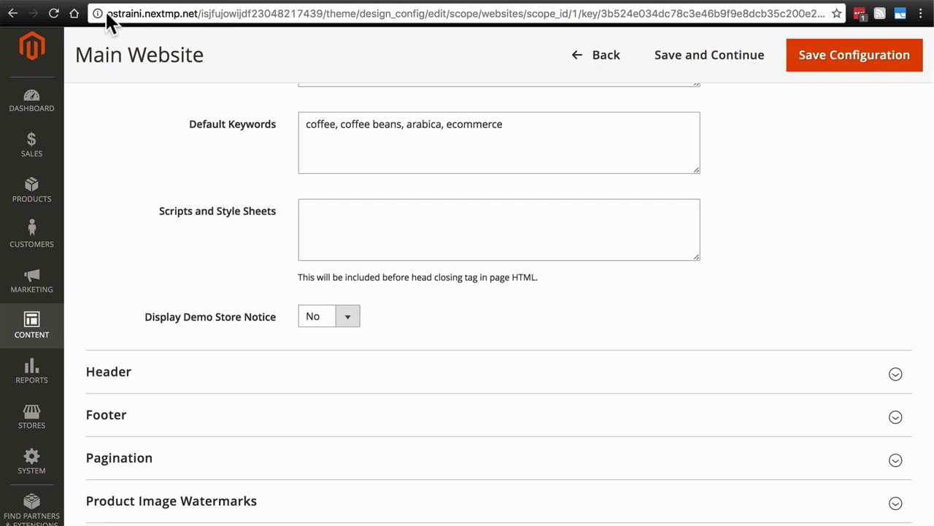
click(320, 317)
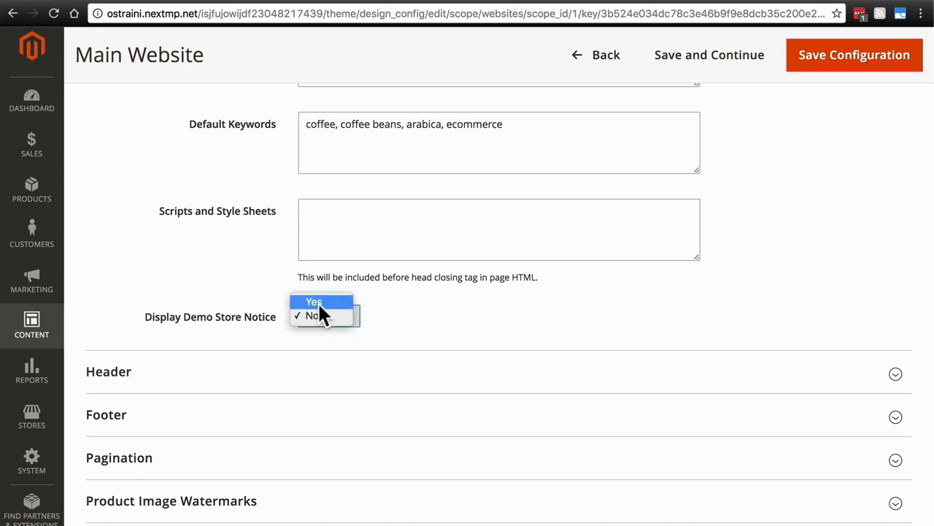
click(313, 315)
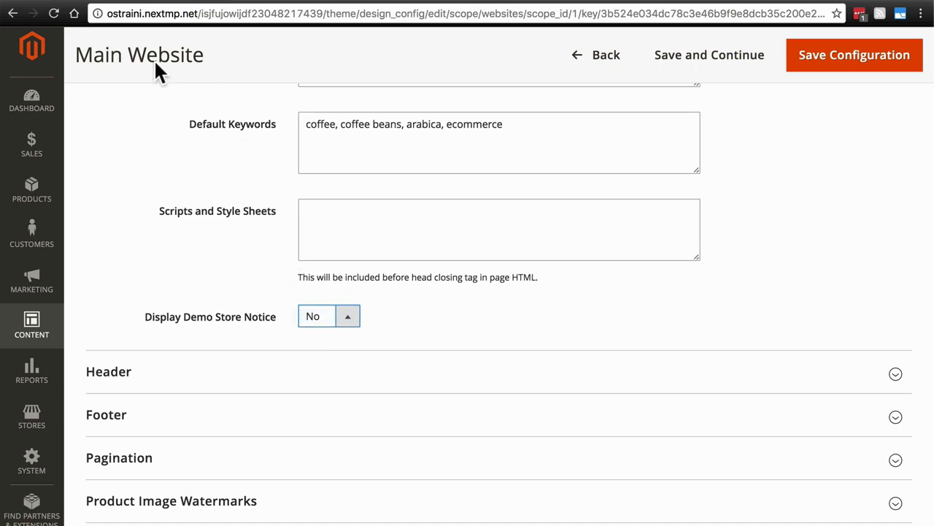